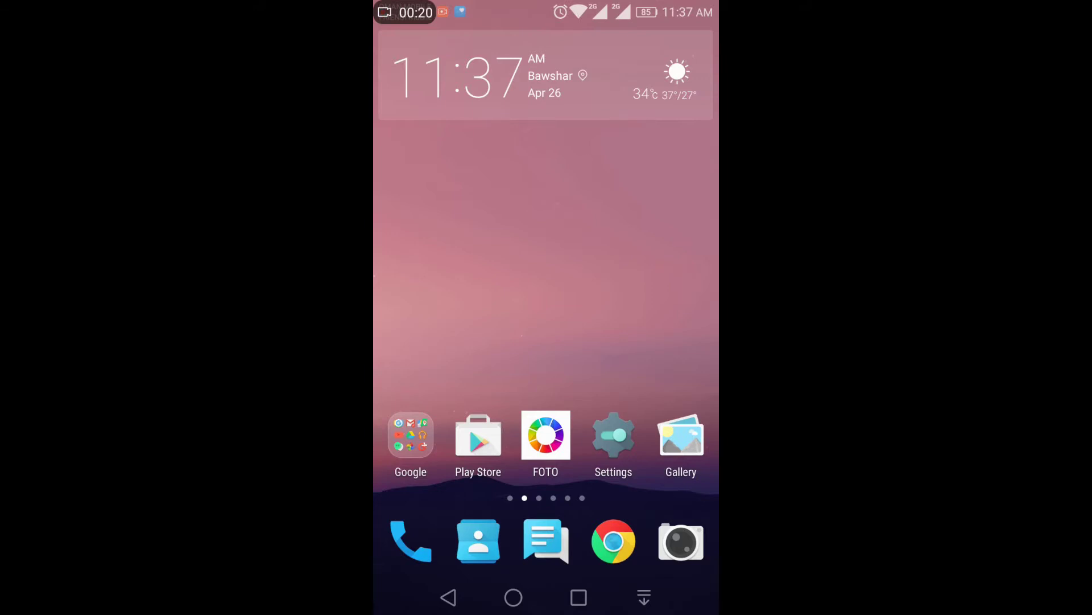
# Browse between the clock-widget page and the app-icon pages, then dismiss the message notification.
pyautogui.click(610, 290)
pyautogui.moveTo(660, 332); pyautogui.dragTo(530, 333)
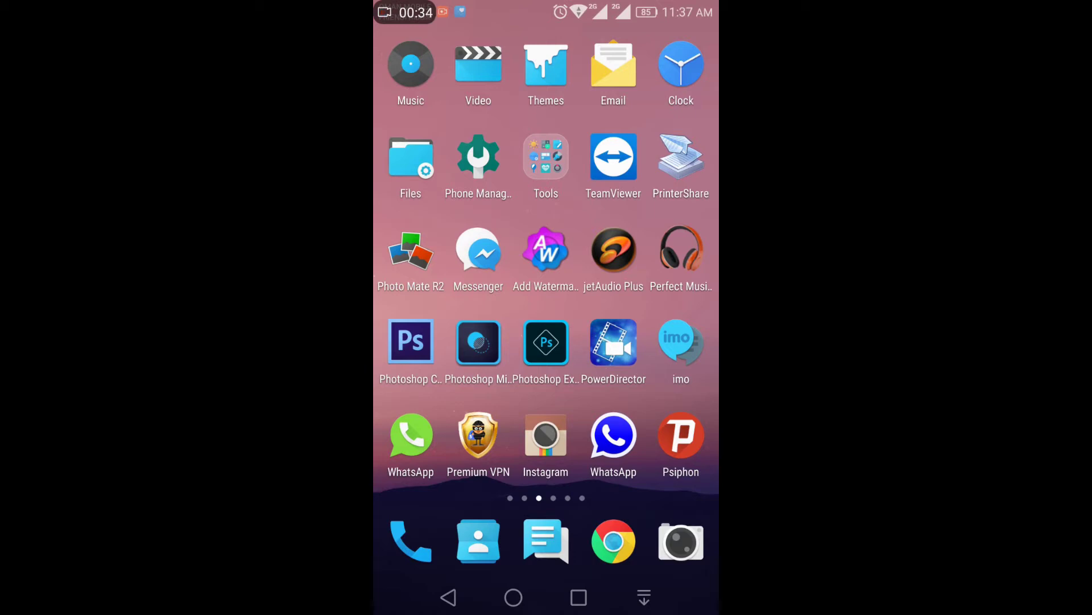
pyautogui.moveTo(427, 256); pyautogui.dragTo(667, 256)
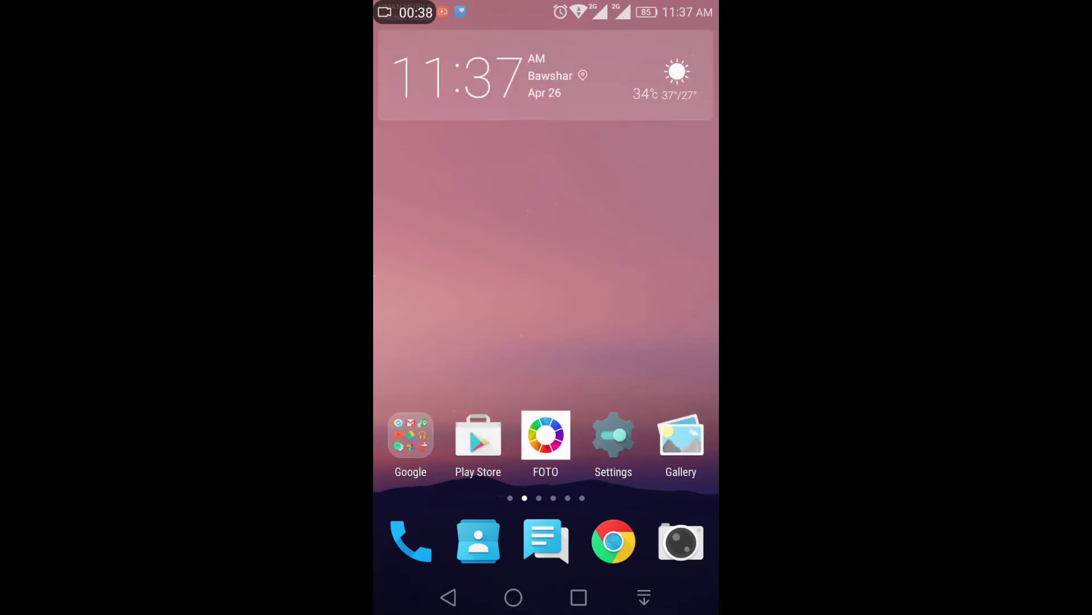
pyautogui.moveTo(656, 341); pyautogui.dragTo(444, 342)
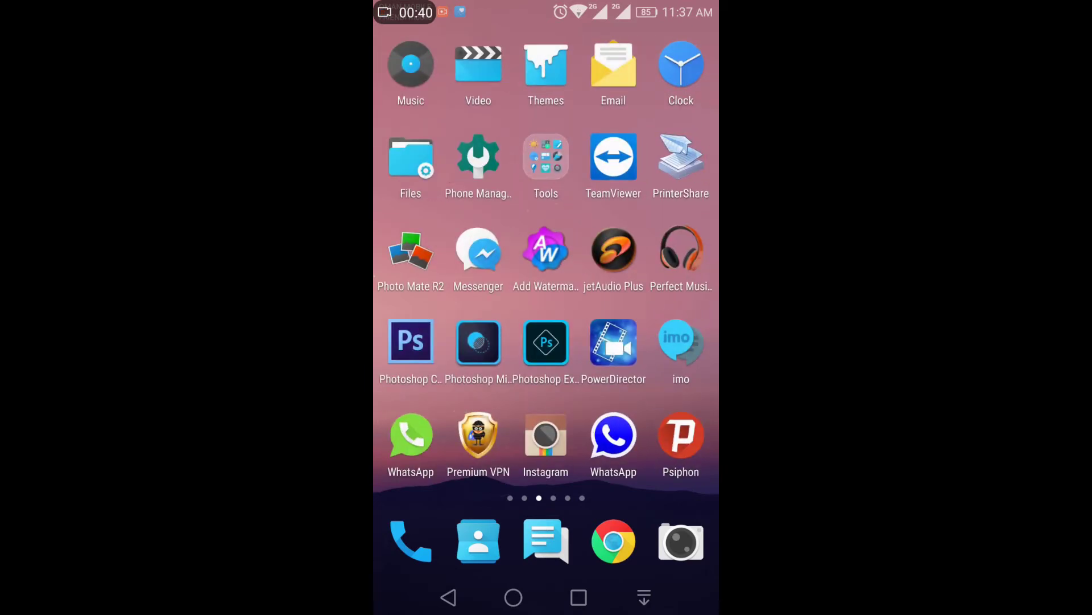
pyautogui.moveTo(666, 344)
pyautogui.mouseDown()
pyautogui.moveTo(444, 342)
pyautogui.moveTo(674, 333)
pyautogui.mouseUp()
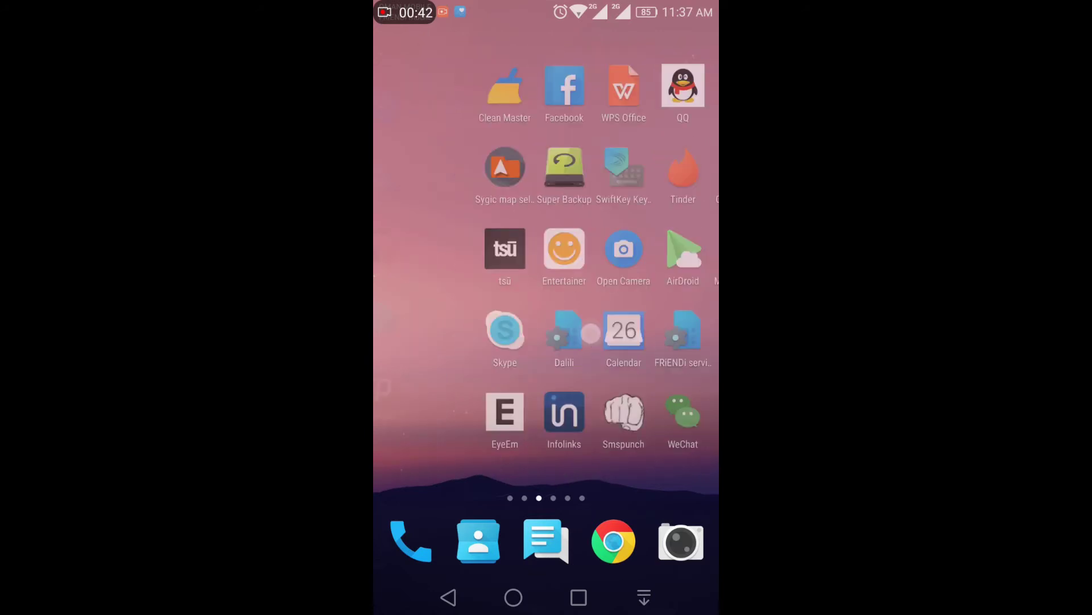
pyautogui.moveTo(581, 35)
pyautogui.mouseDown()
pyautogui.moveTo(580, 10)
pyautogui.moveTo(634, 220)
pyautogui.mouseUp()
pyautogui.click(654, 25)
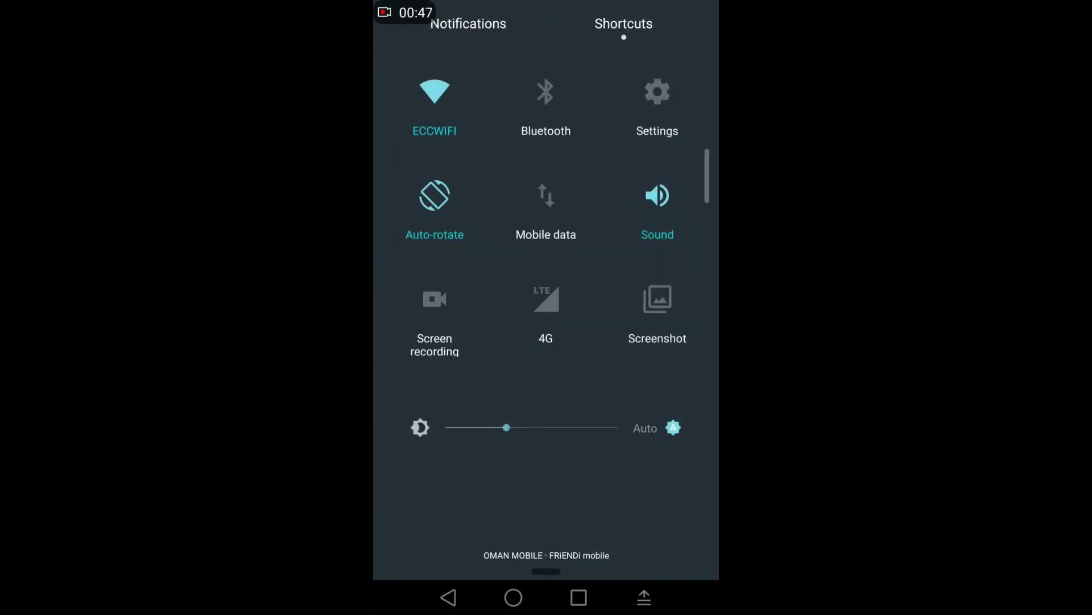
pyautogui.click(676, 100)
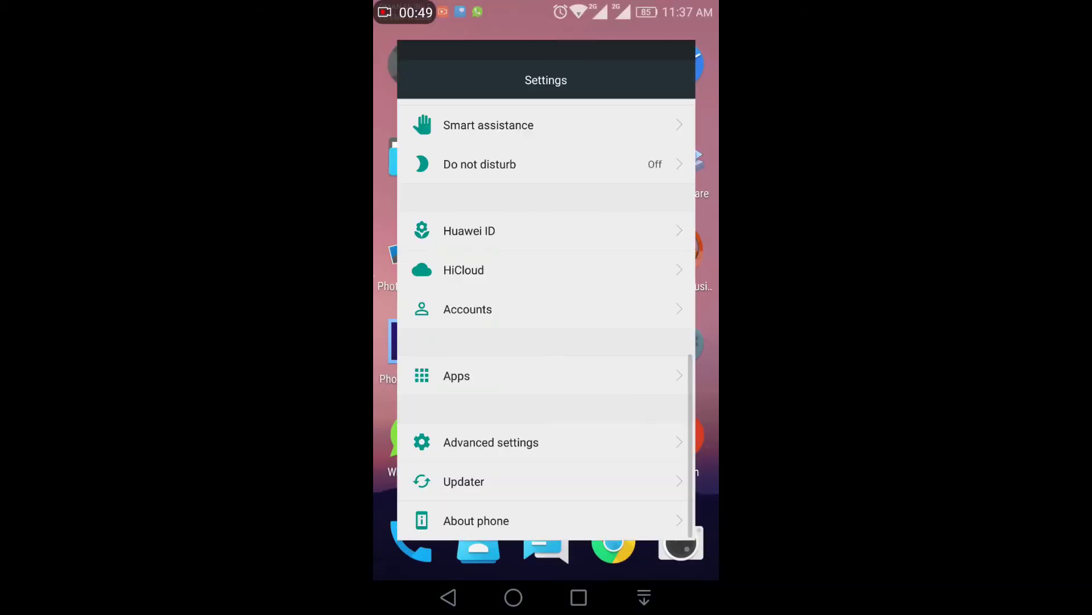
pyautogui.moveTo(600, 183); pyautogui.dragTo(600, 410)
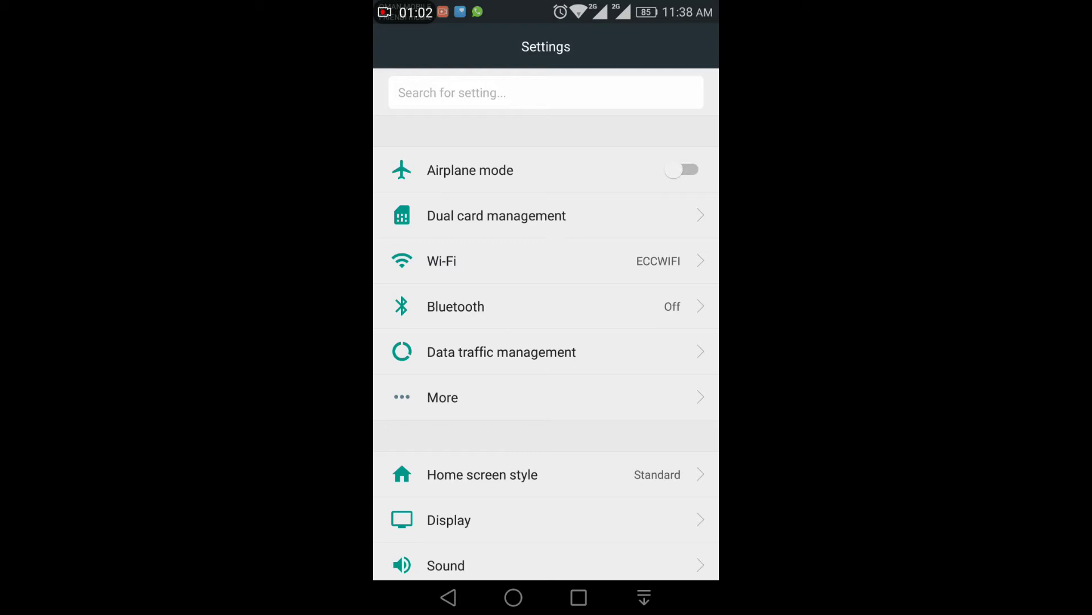
pyautogui.moveTo(546, 8); pyautogui.dragTo(547, 324)
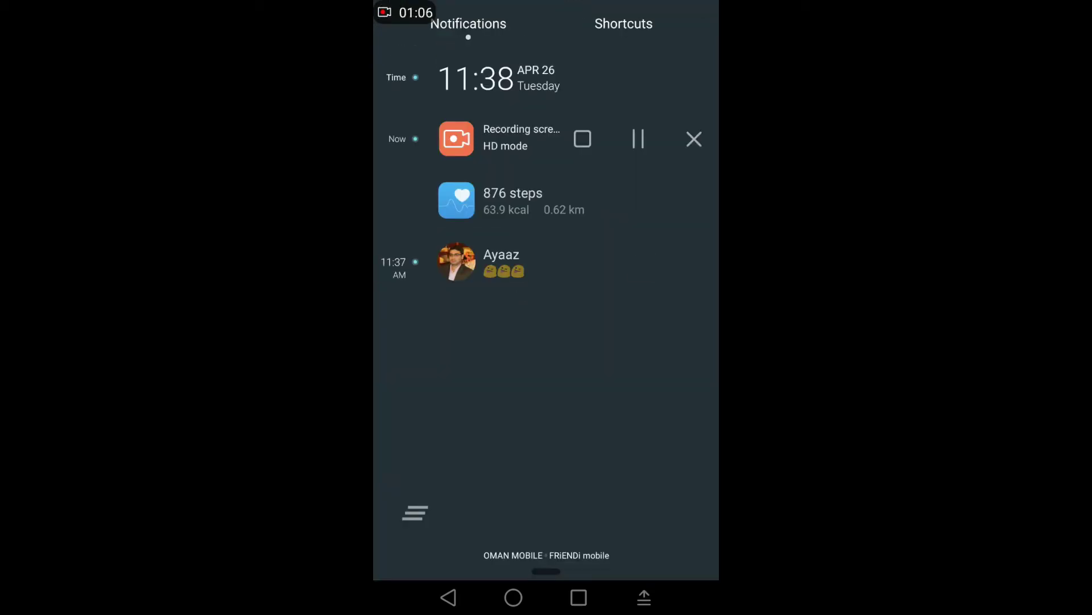
pyautogui.moveTo(646, 267); pyautogui.dragTo(487, 278)
pyautogui.click(659, 13)
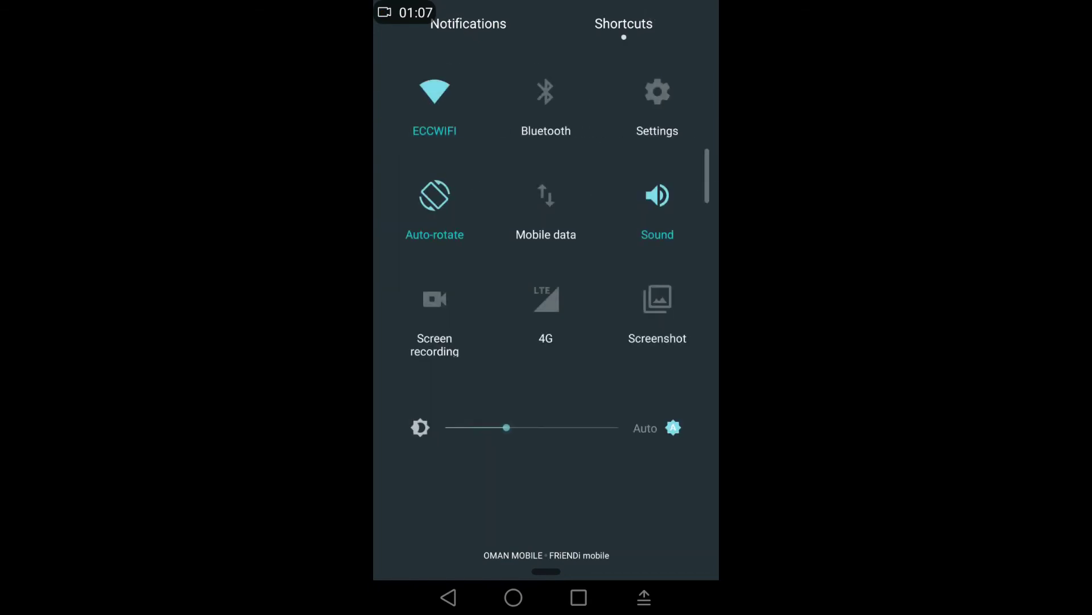
pyautogui.click(447, 597)
pyautogui.click(447, 597)
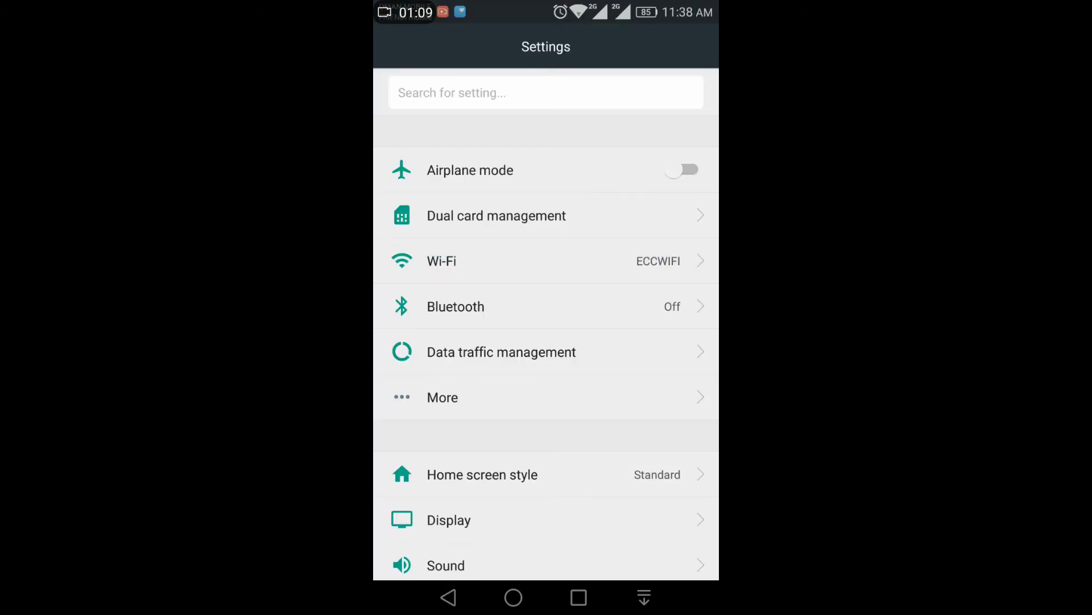
pyautogui.moveTo(479, 341); pyautogui.dragTo(675, 342)
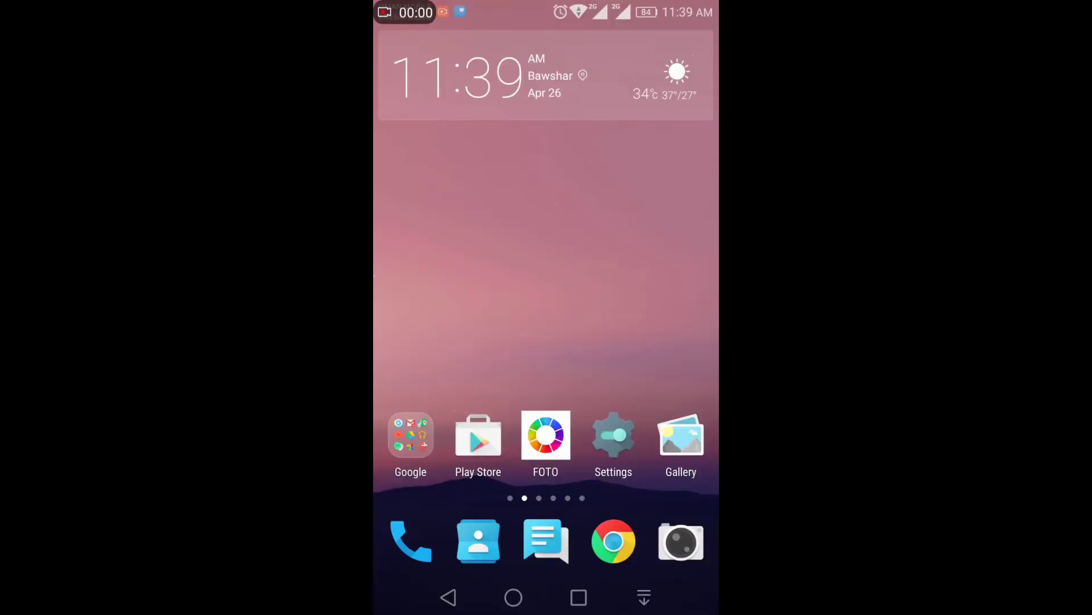
# Move from the clock-widget page to the home page with Files, Themes and Photoshop.
pyautogui.moveTo(648, 299)
pyautogui.mouseDown()
pyautogui.moveTo(444, 300)
pyautogui.moveTo(649, 298)
pyautogui.moveTo(480, 335)
pyautogui.moveTo(675, 335)
pyautogui.mouseUp()
pyautogui.moveTo(700, 295)
pyautogui.mouseDown()
pyautogui.moveTo(653, 296)
pyautogui.moveTo(709, 295)
pyautogui.mouseUp()
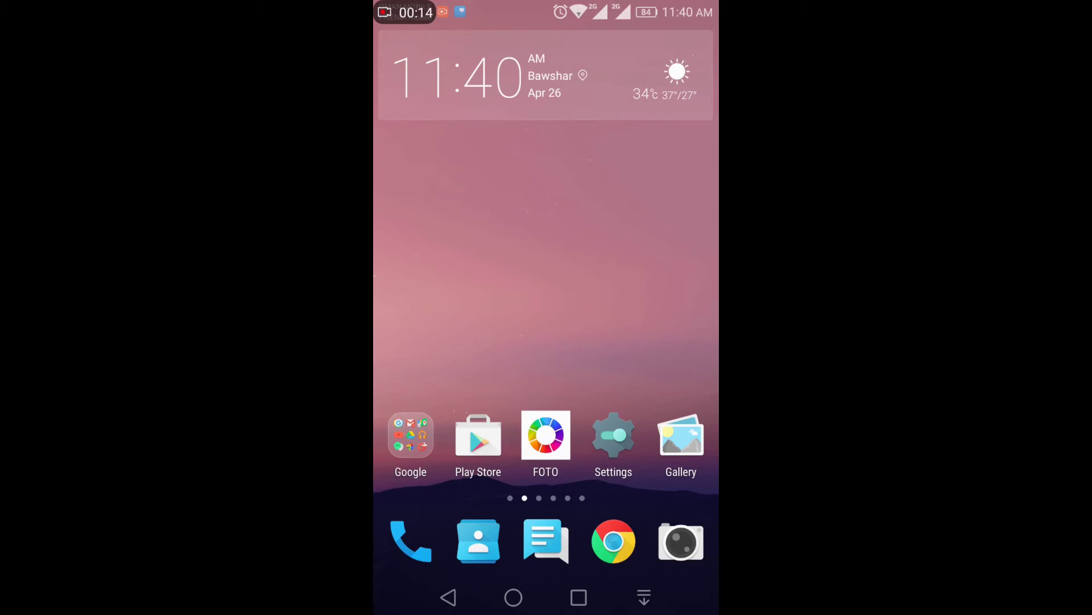
pyautogui.moveTo(674, 322); pyautogui.dragTo(512, 322)
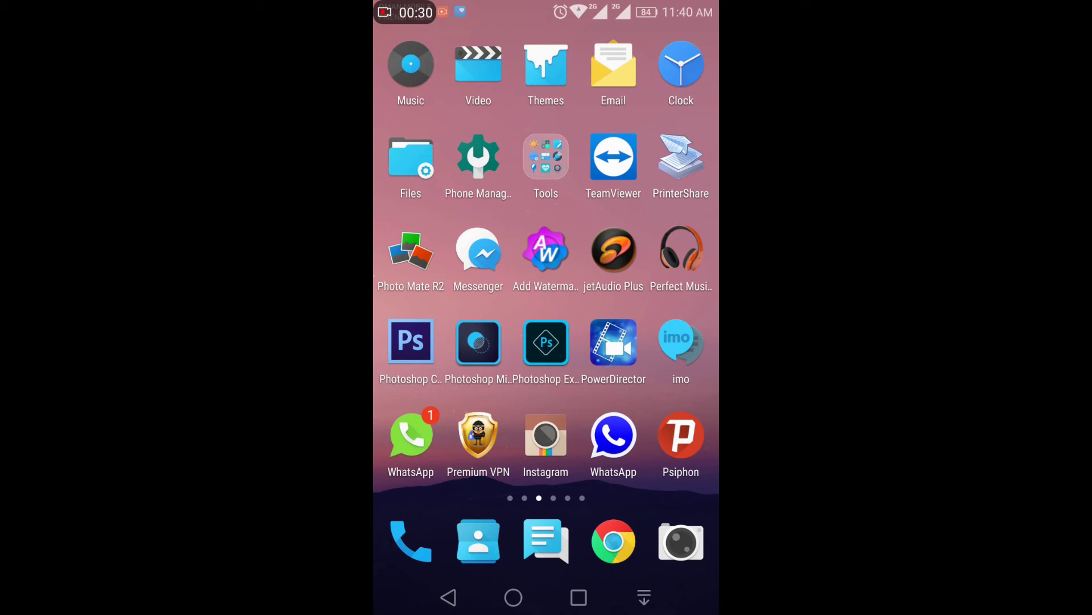
# In Files, go to Local > Internal storage > HWThemes and find Android N 4.0.hwt.
pyautogui.click(410, 158)
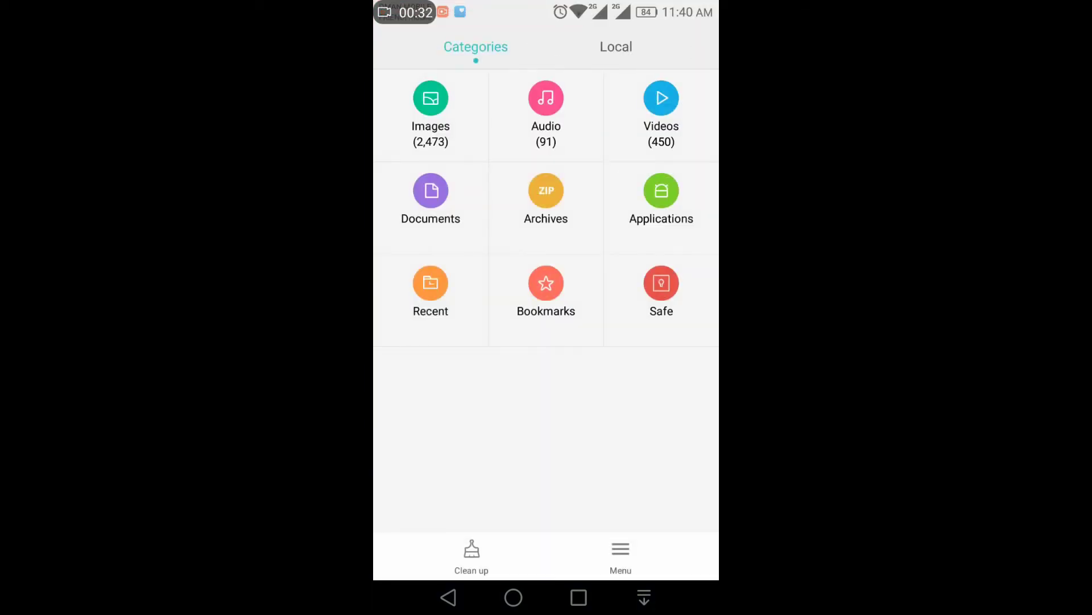
pyautogui.click(629, 45)
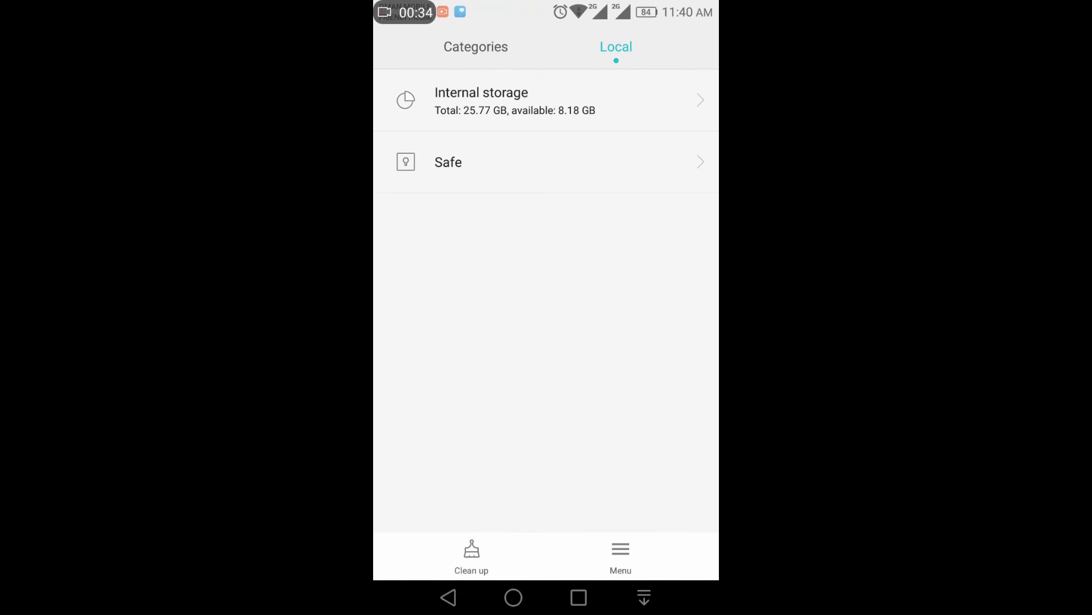
pyautogui.click(563, 110)
pyautogui.moveTo(589, 359); pyautogui.dragTo(598, 220)
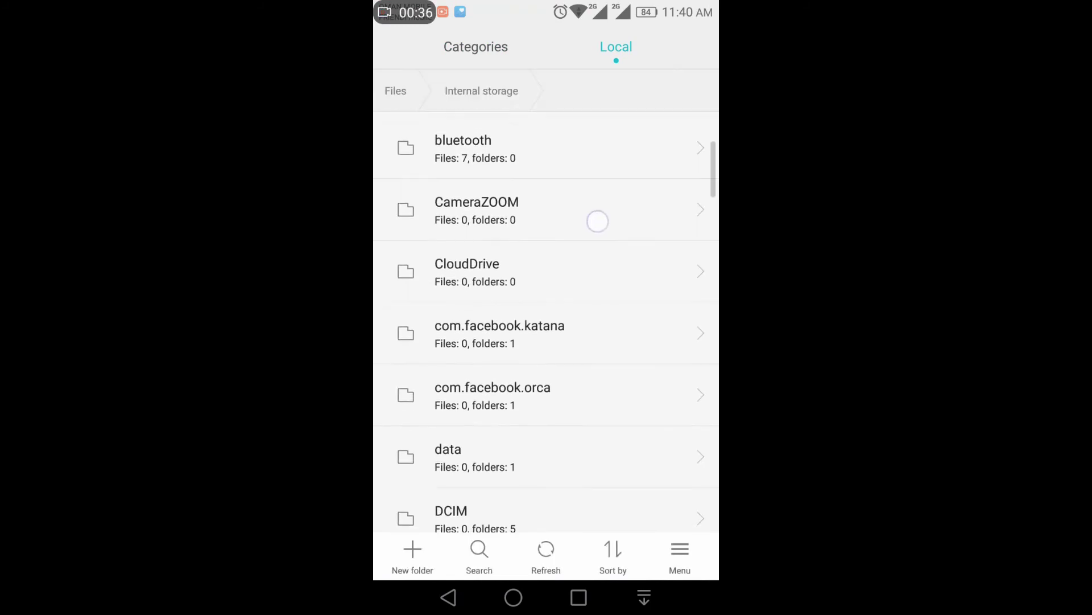
pyautogui.moveTo(611, 461); pyautogui.dragTo(620, 146)
pyautogui.moveTo(585, 420); pyautogui.dragTo(619, 180)
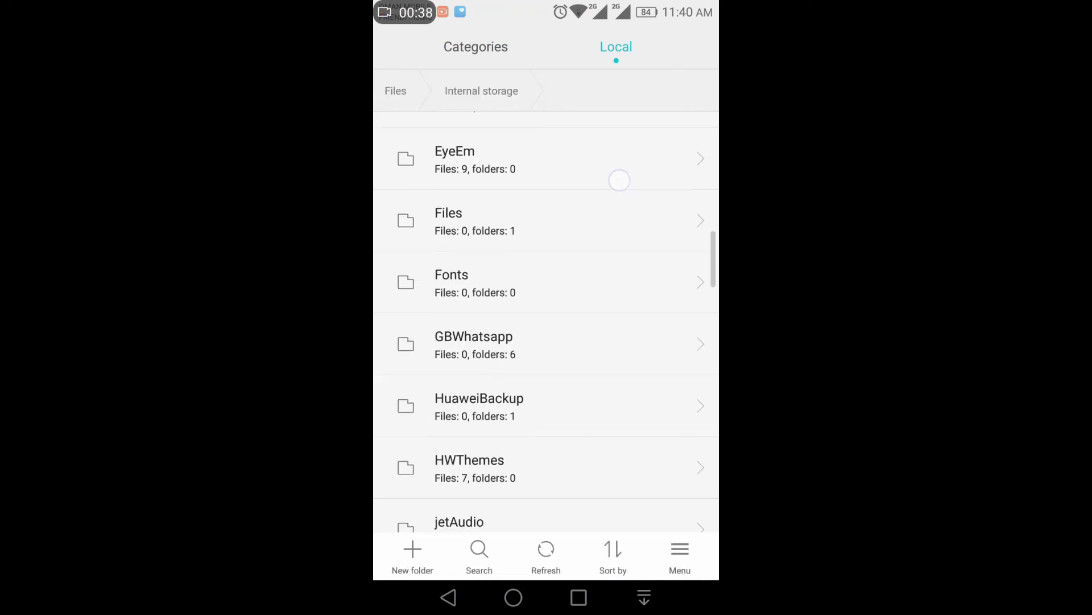
pyautogui.click(538, 400)
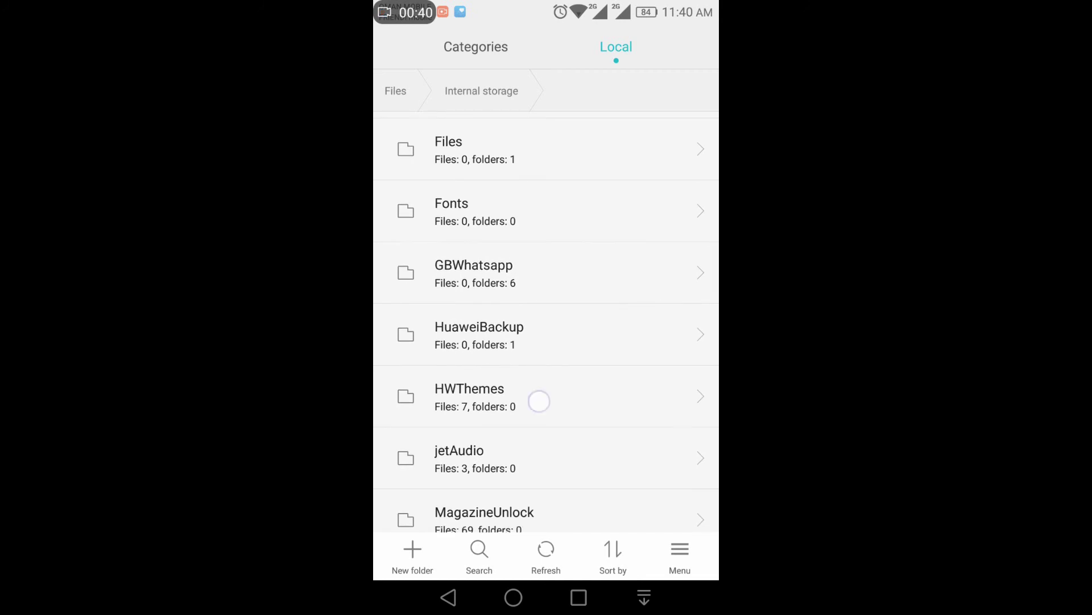
pyautogui.moveTo(597, 401); pyautogui.dragTo(598, 298)
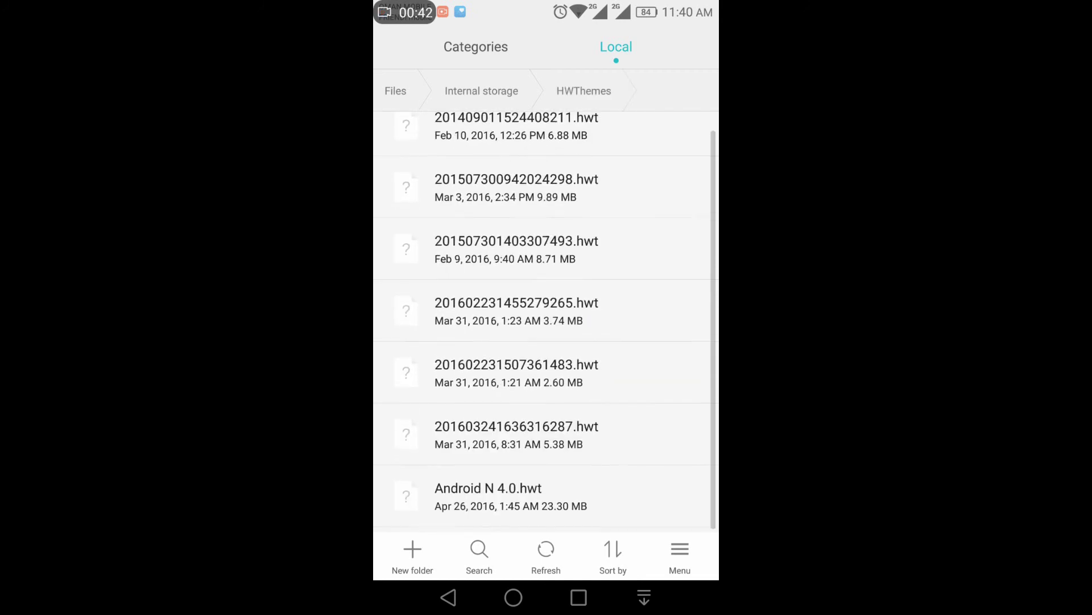
# Exit Files and flip through the home pages back to the page with Themes.
pyautogui.click(448, 598)
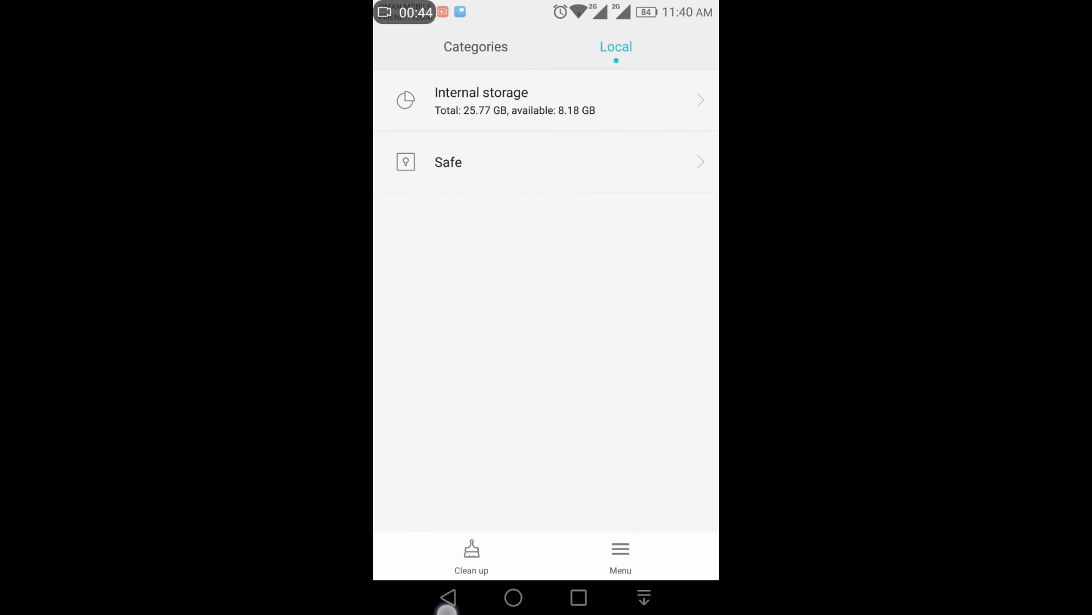
pyautogui.click(448, 598)
pyautogui.moveTo(684, 431); pyautogui.dragTo(592, 323)
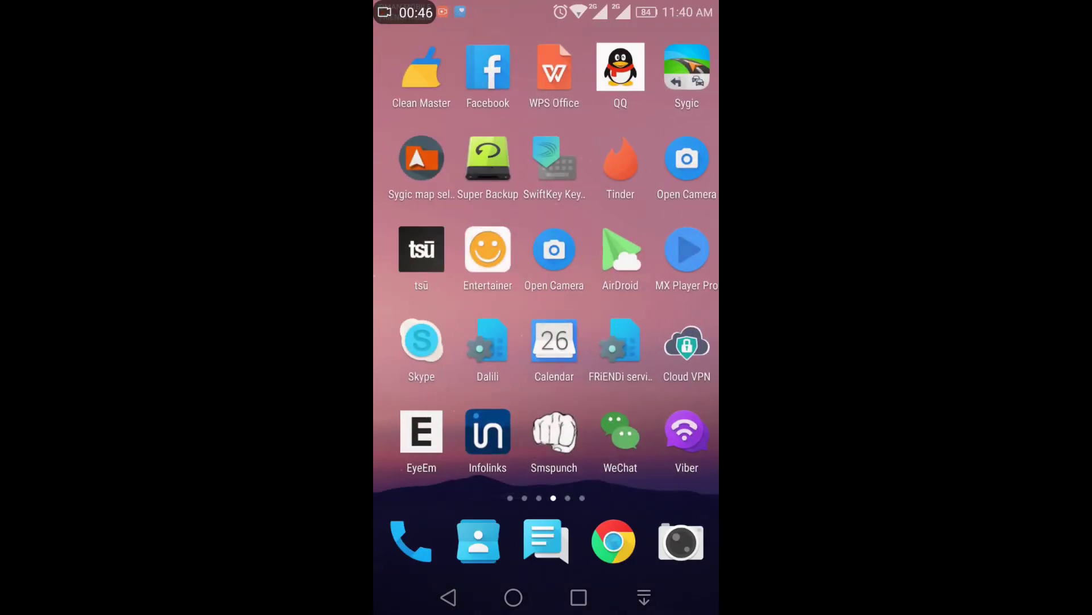
pyautogui.moveTo(444, 341); pyautogui.dragTo(667, 342)
pyautogui.moveTo(443, 342); pyautogui.dragTo(666, 341)
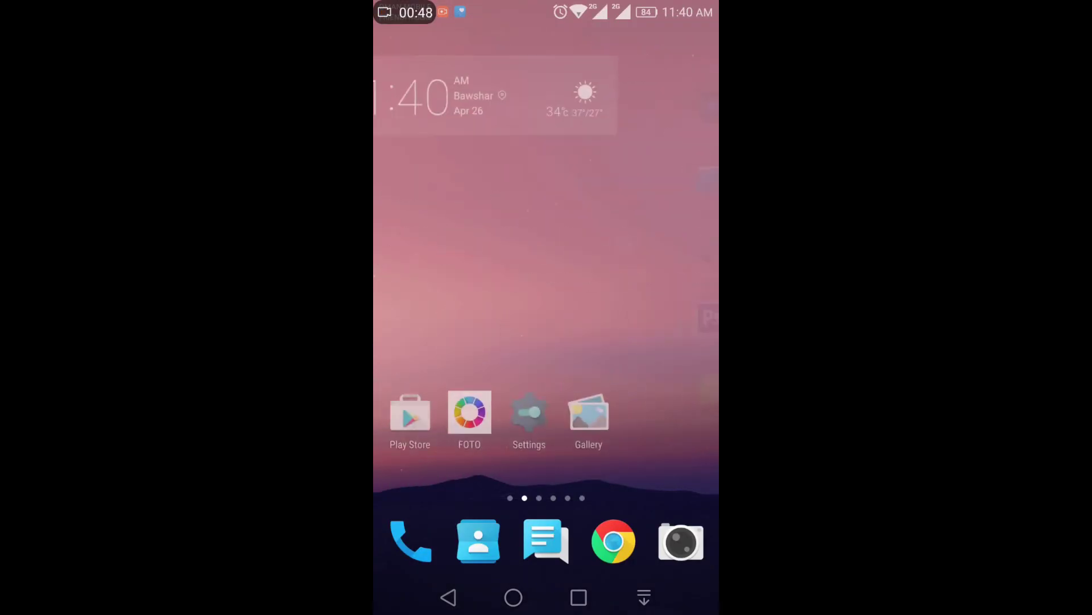
pyautogui.moveTo(670, 229); pyautogui.dragTo(493, 317)
pyautogui.moveTo(666, 341)
pyautogui.mouseDown()
pyautogui.moveTo(462, 342)
pyautogui.moveTo(524, 311)
pyautogui.moveTo(629, 293)
pyautogui.mouseUp()
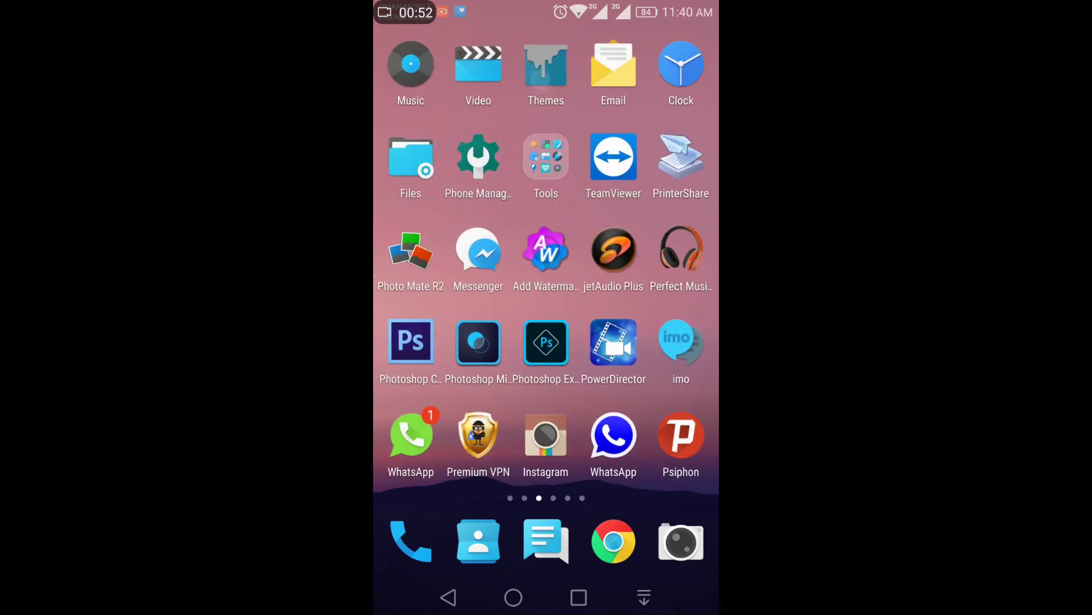
# Open Themes, go to the Mine tab, and open the Android N theme details.
pyautogui.click(546, 73)
pyautogui.moveTo(547, 411); pyautogui.dragTo(546, 328)
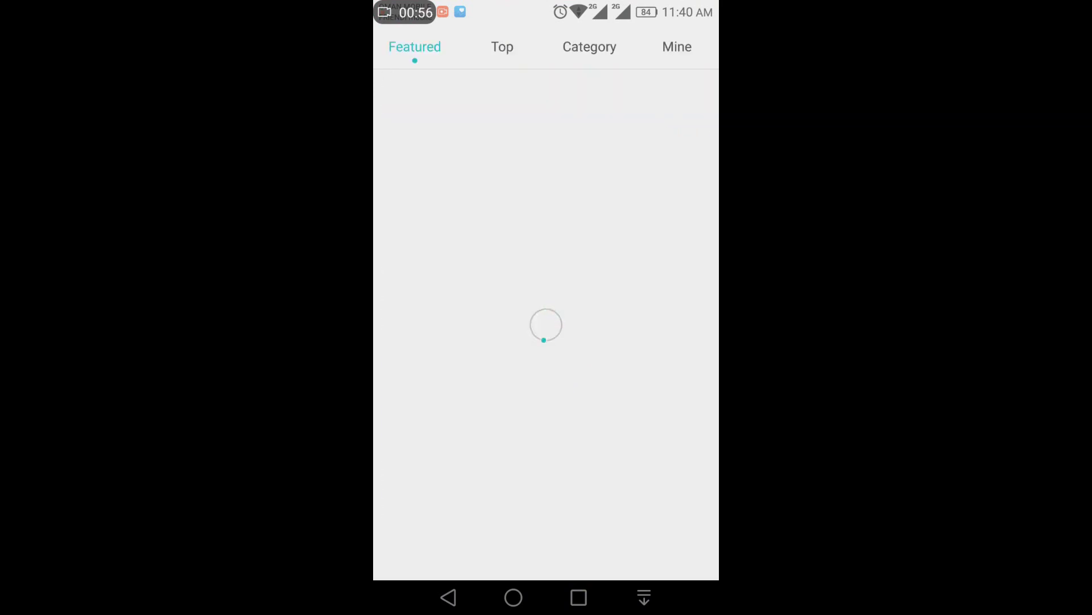
pyautogui.click(691, 49)
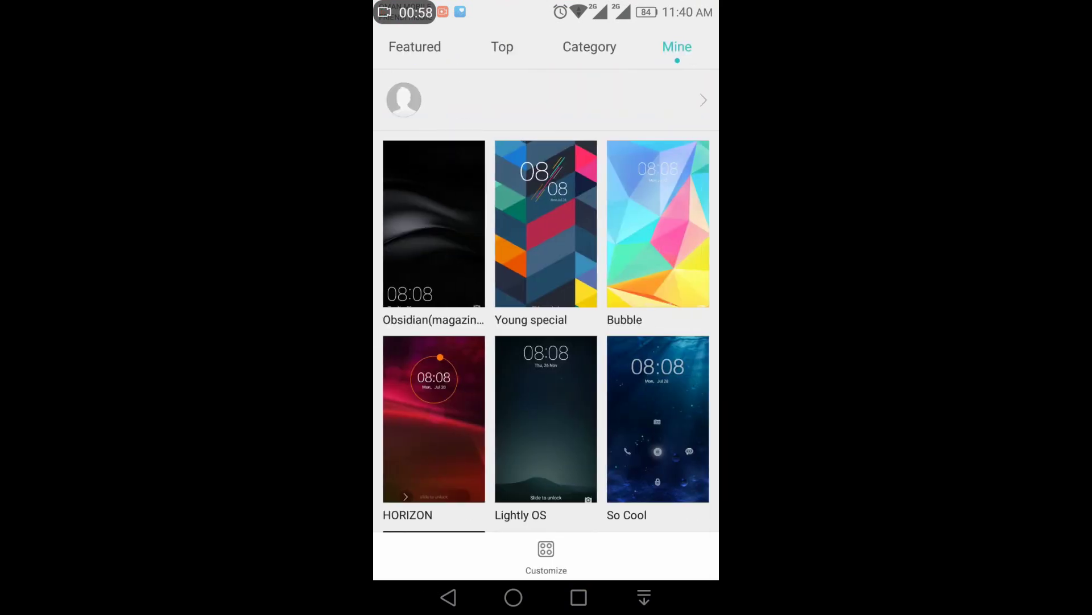
pyautogui.moveTo(547, 427); pyautogui.dragTo(546, 244)
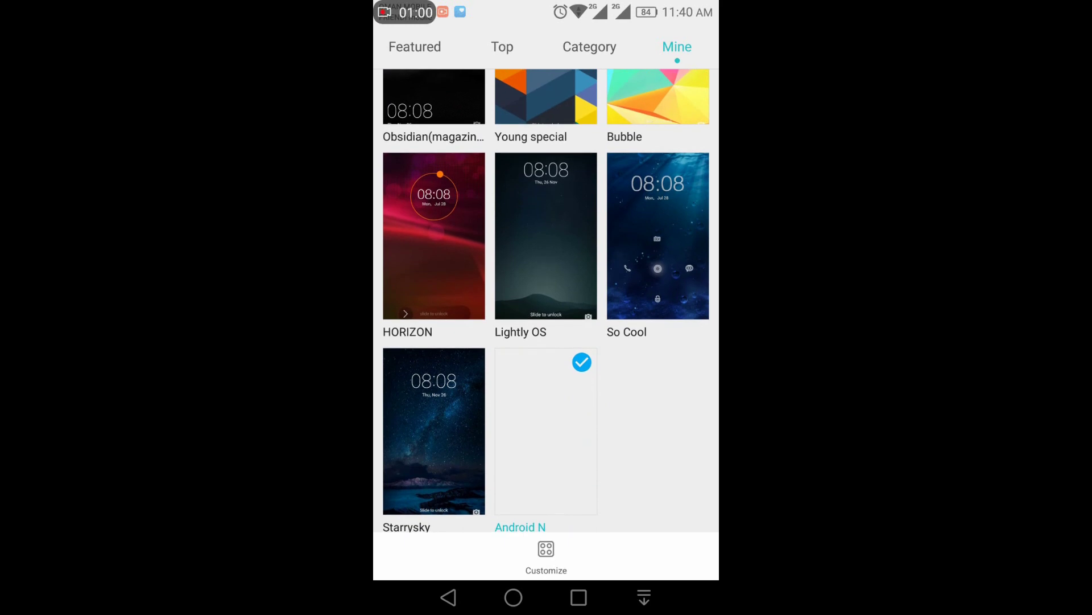
pyautogui.click(558, 431)
pyautogui.moveTo(624, 299); pyautogui.dragTo(453, 299)
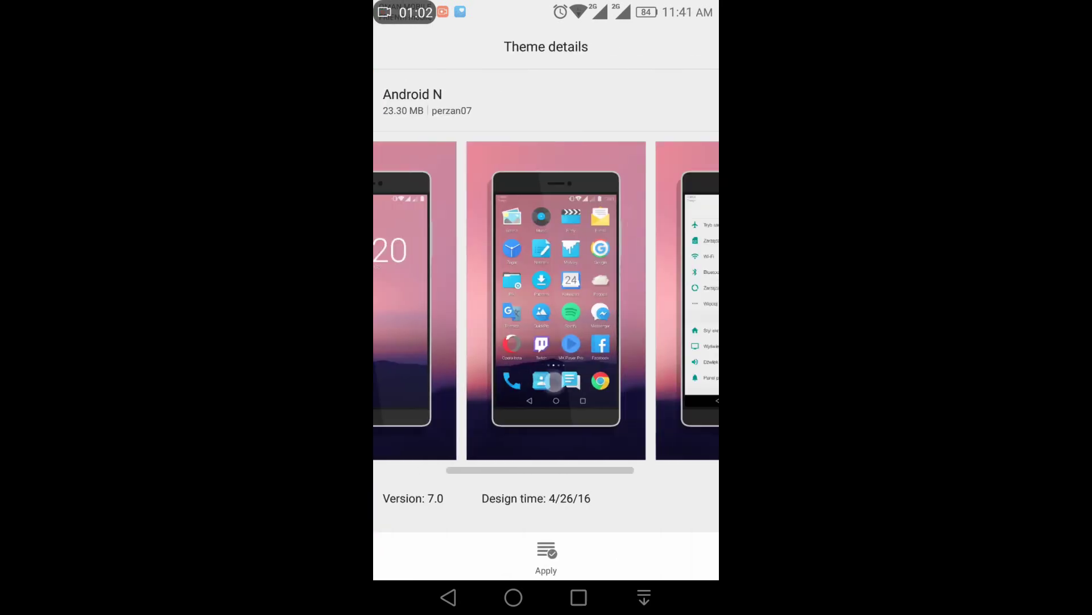